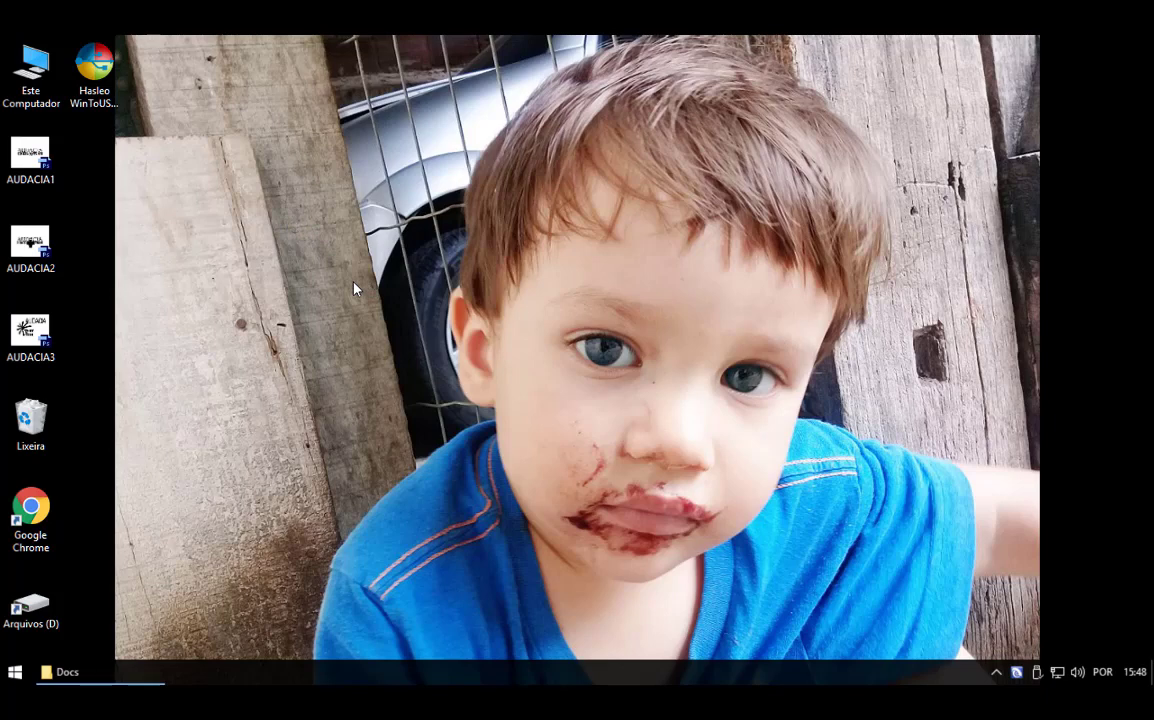
Step: Install WinToUSB in the folder C:\Program Files\Hasleo\WinToUSB using the setup wizard
double_click(100, 85)
click(579, 398)
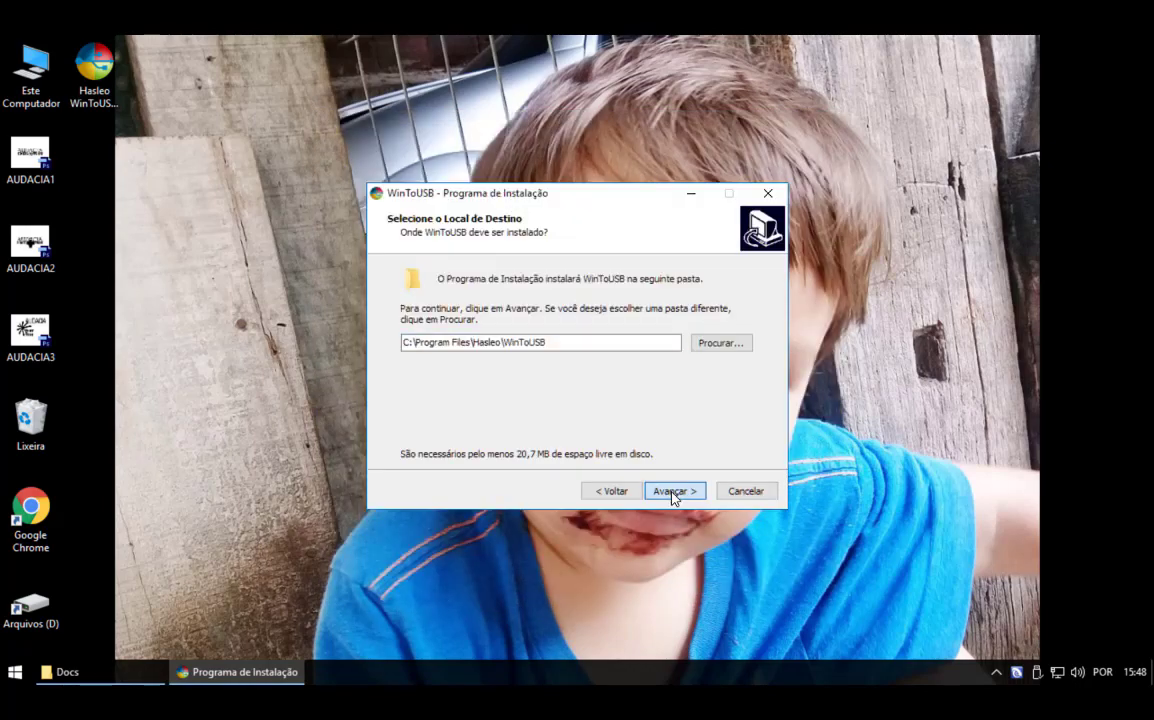
click(671, 490)
click(671, 490)
click(671, 490)
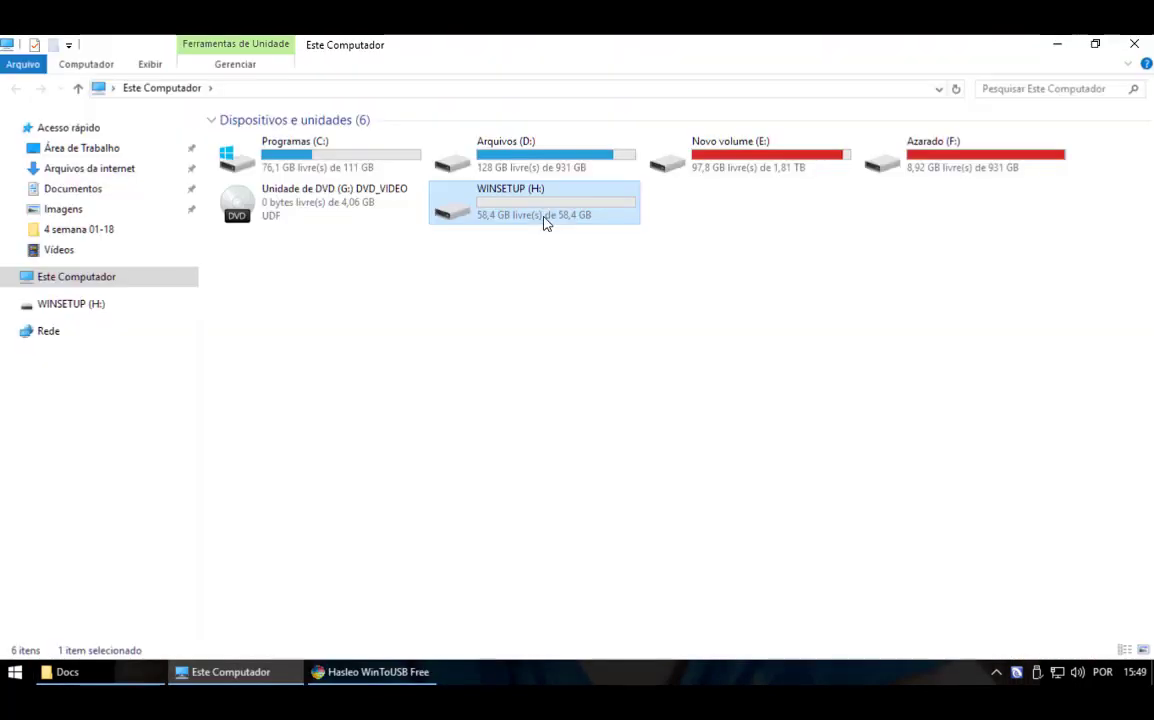
Step: Check the contents of the WINSETUP (H:) drive and return to the list of drives
double_click(540, 220)
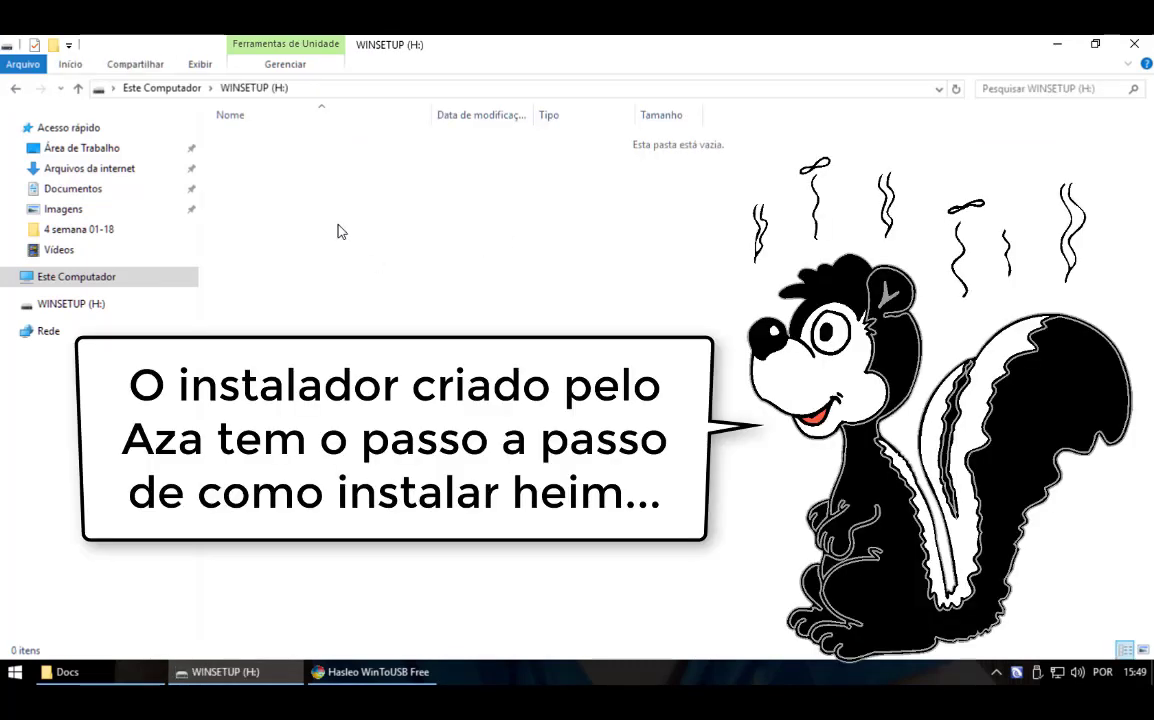
drag(314, 182, 887, 332)
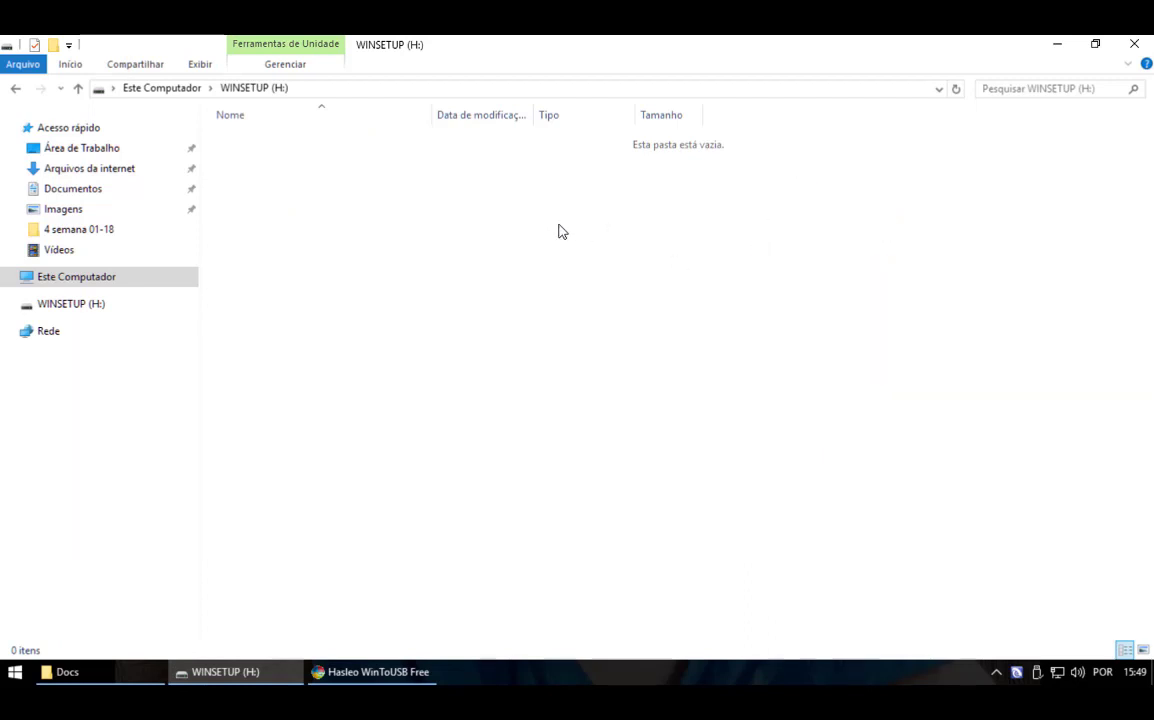
drag(547, 205, 695, 404)
key(alt+Left)
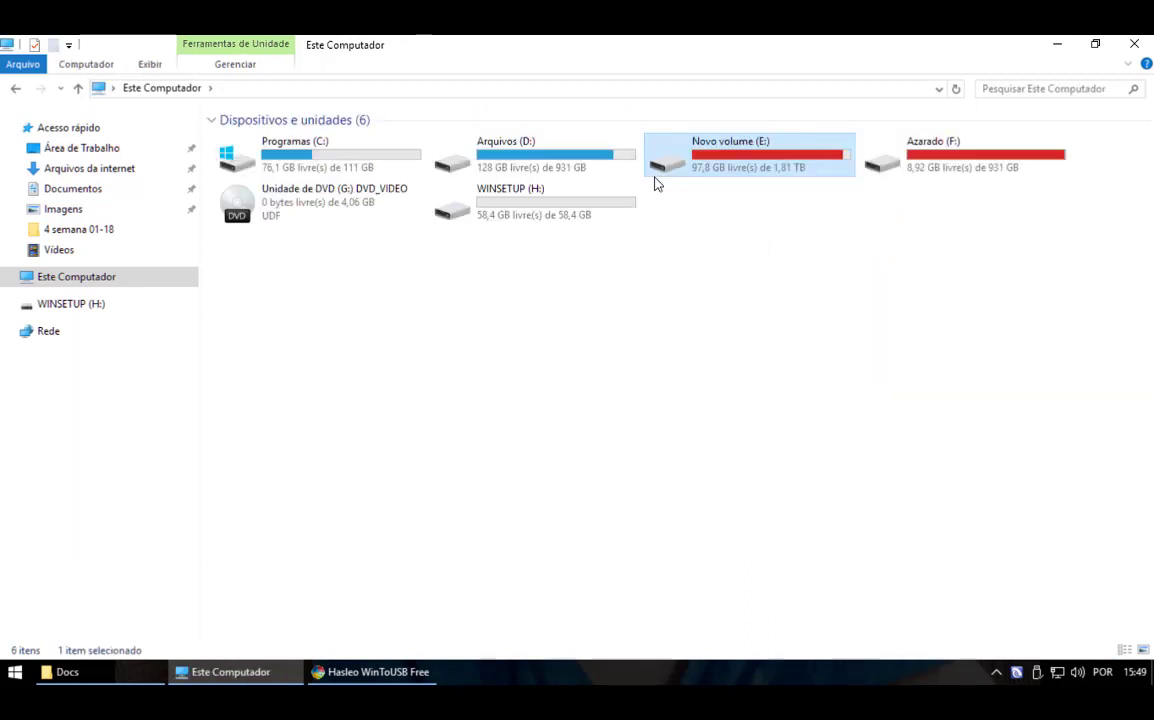
Step: Examine the system images in the OUTROS\Sistemas folder on the Azarado (F:) drive, then minimize the file window
double_click(926, 166)
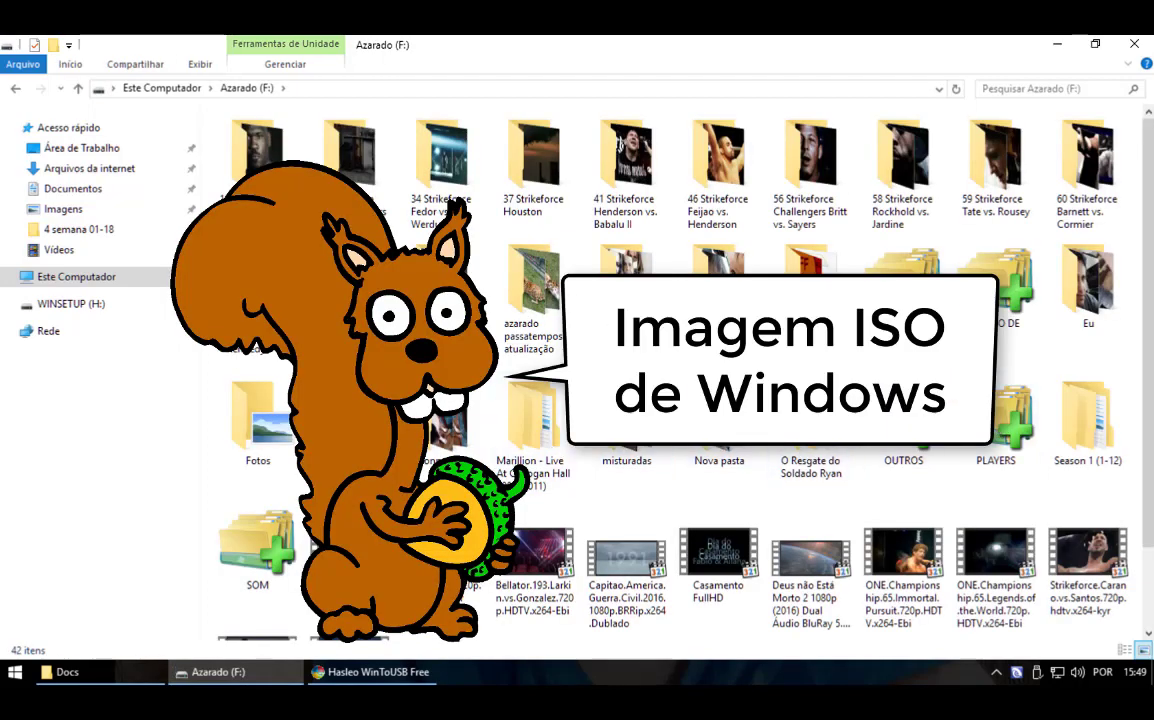
double_click(903, 415)
double_click(636, 432)
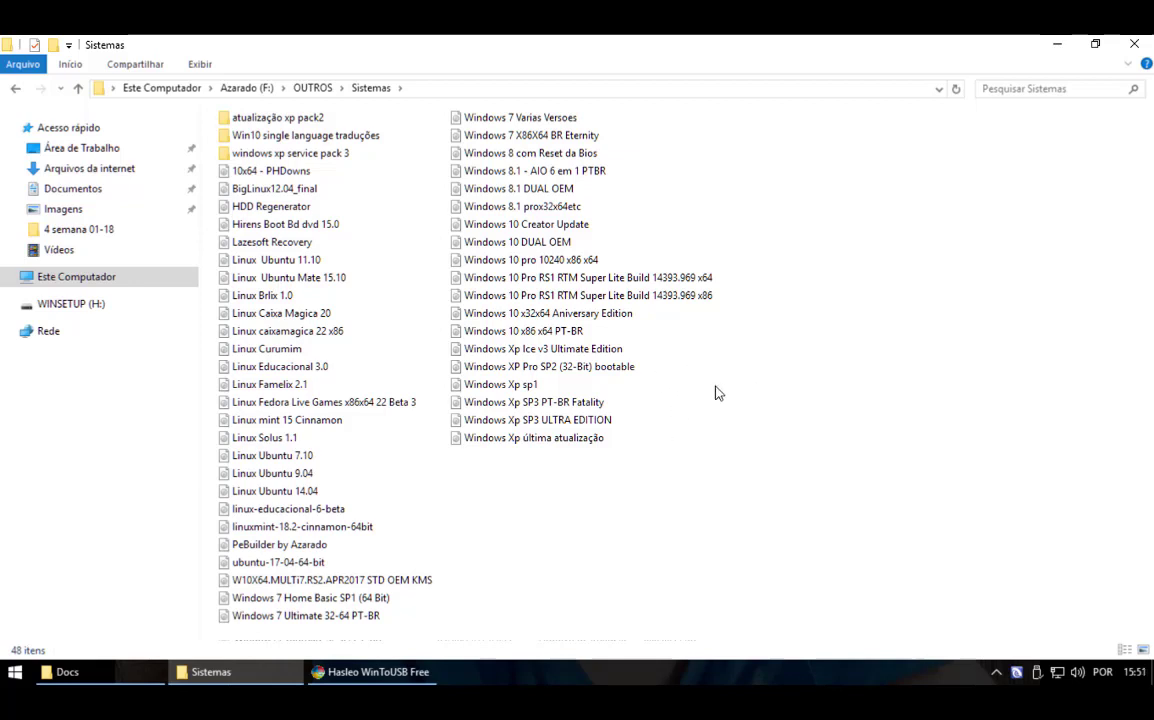
click(1055, 44)
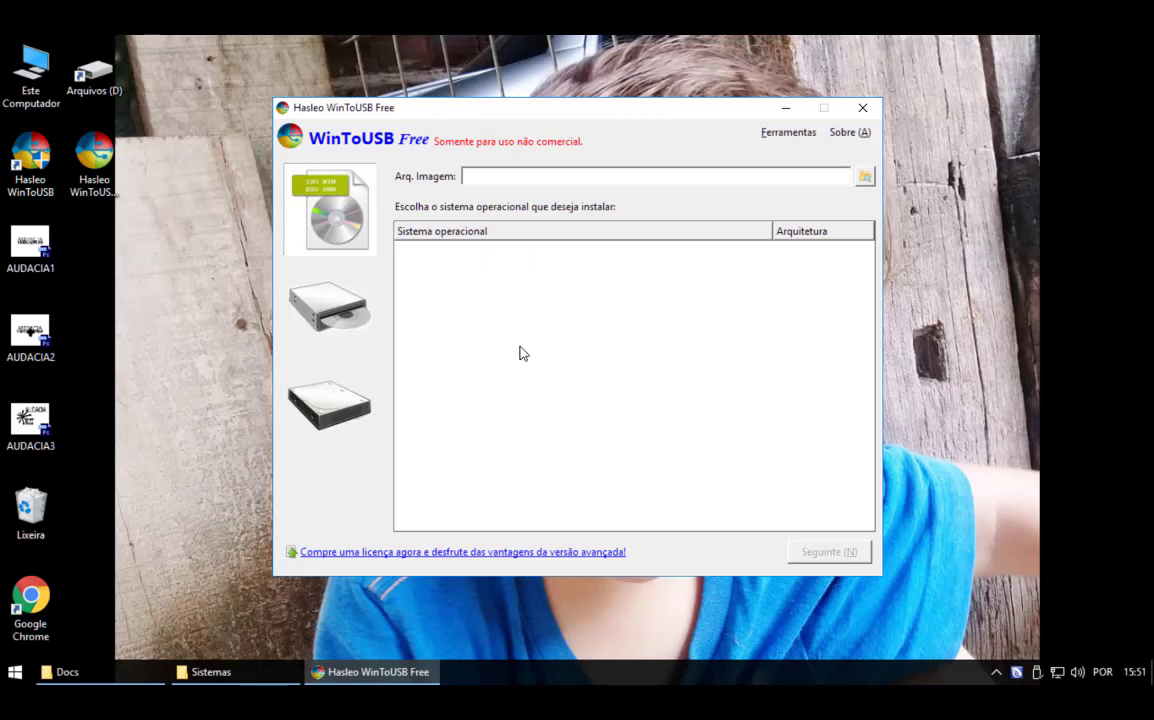
Step: Clear the Sistemas folder window off the desktop and start WinToUSB again
click(366, 670)
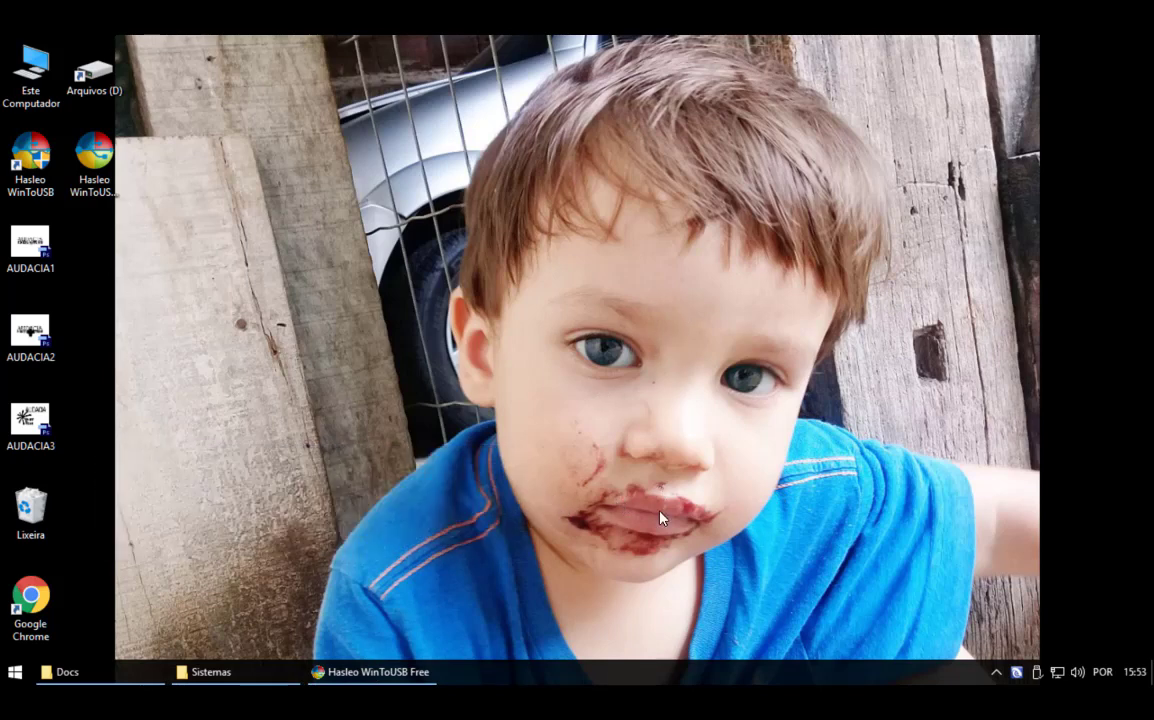
click(370, 672)
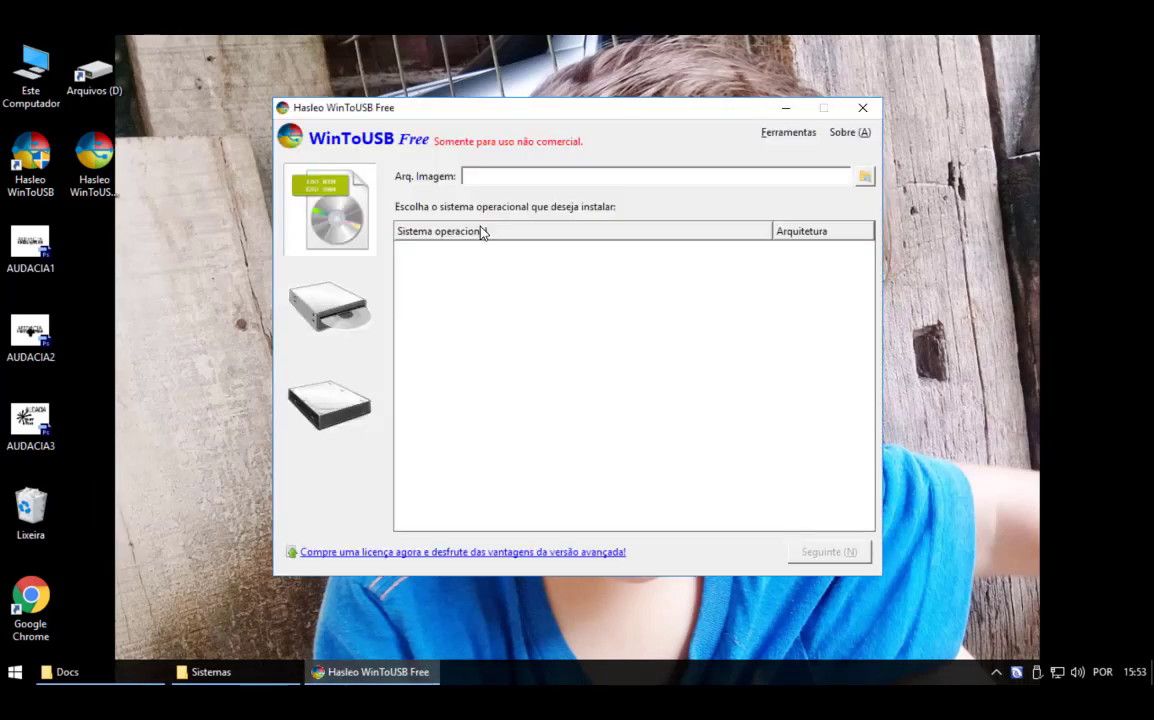
click(247, 674)
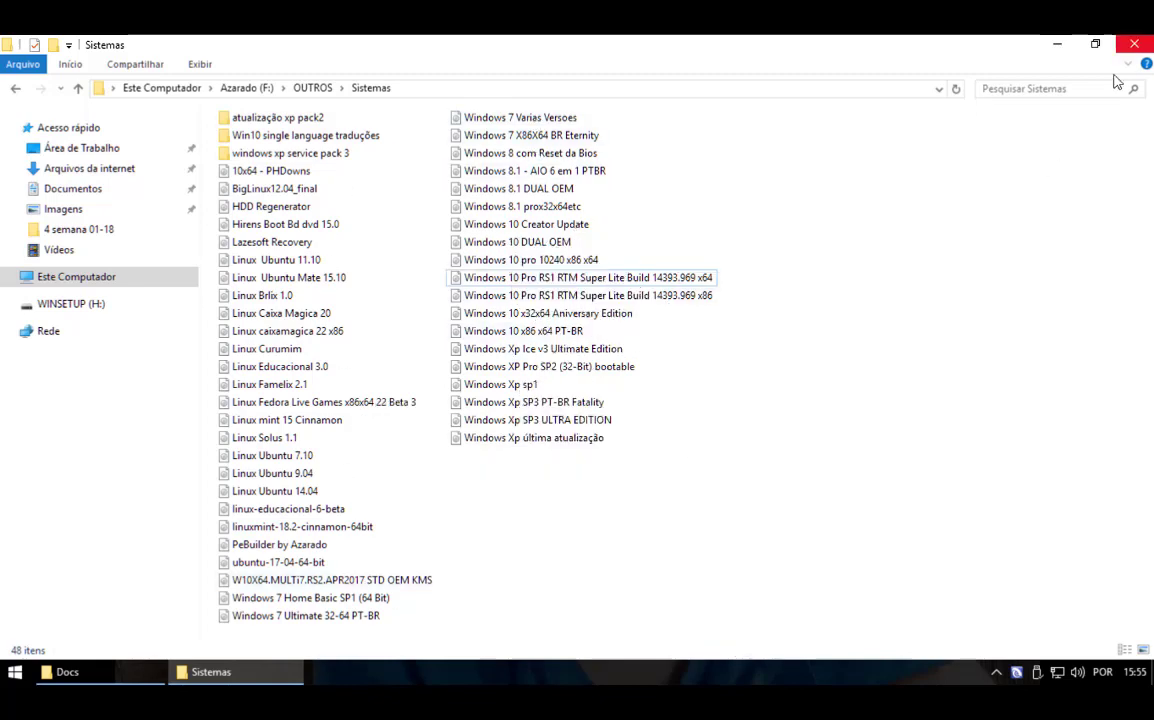
click(1057, 44)
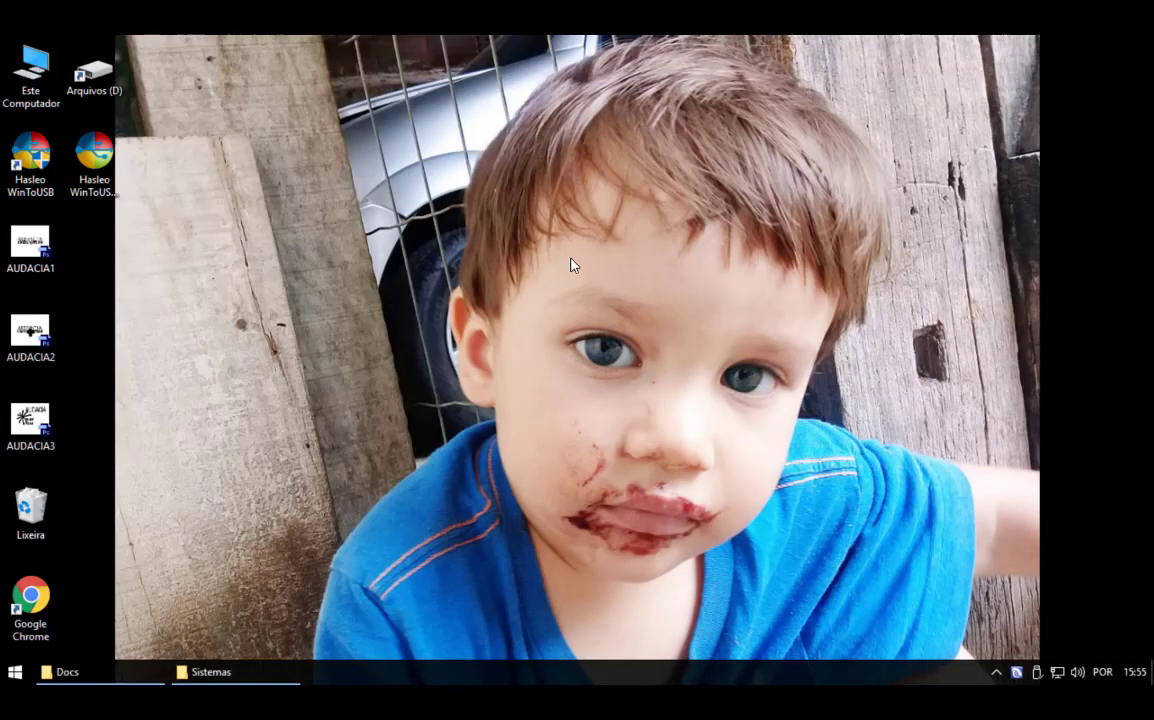
double_click(51, 162)
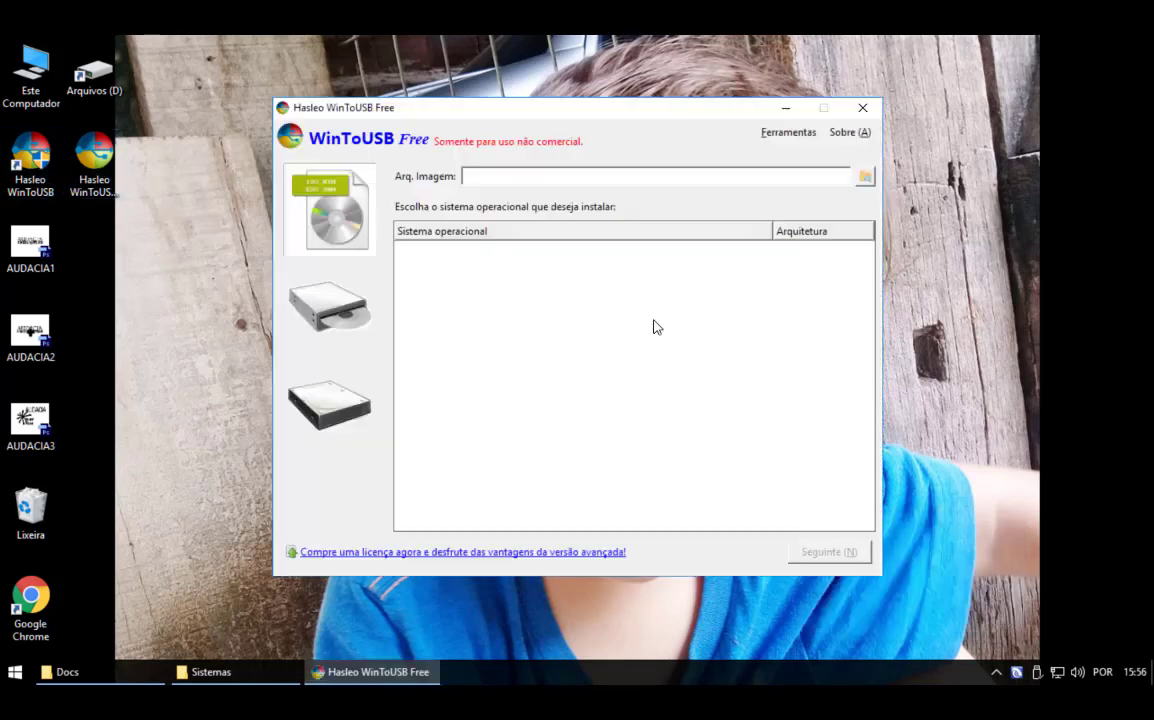
Step: Try to load the image Windows 10 Pro RS1 RTM Super Lite Build 14393.969 x64 from an enlarged file browser
click(865, 176)
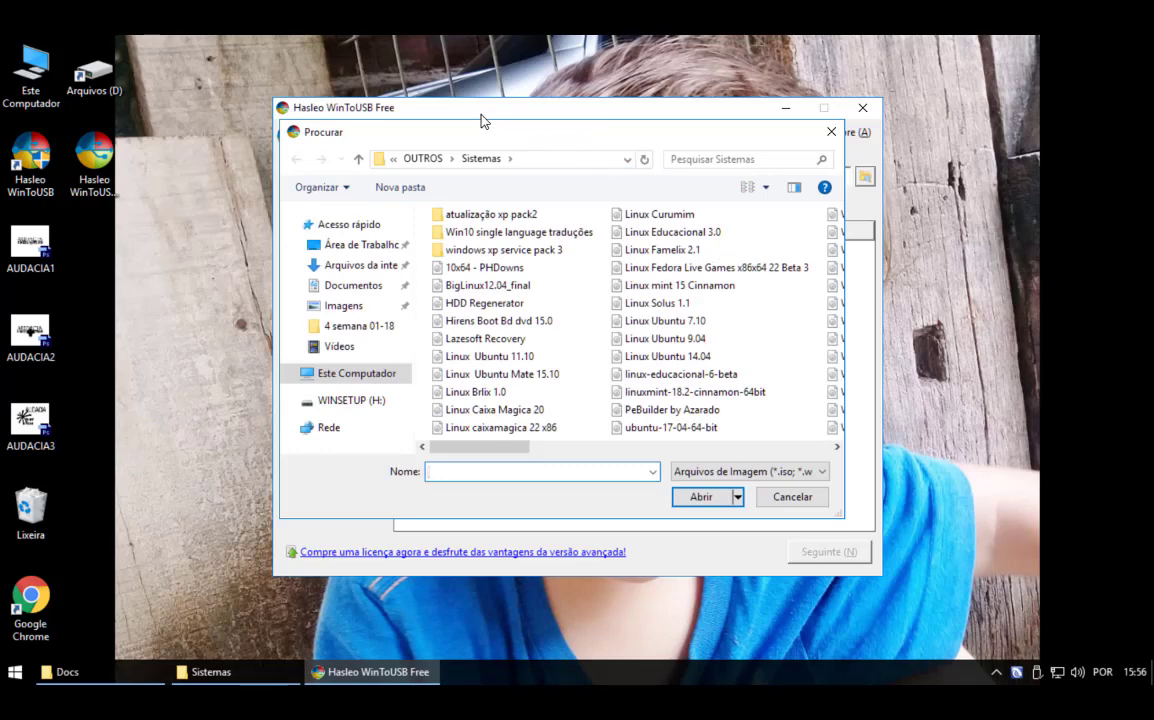
drag(460, 130, 292, 58)
drag(674, 443, 1003, 633)
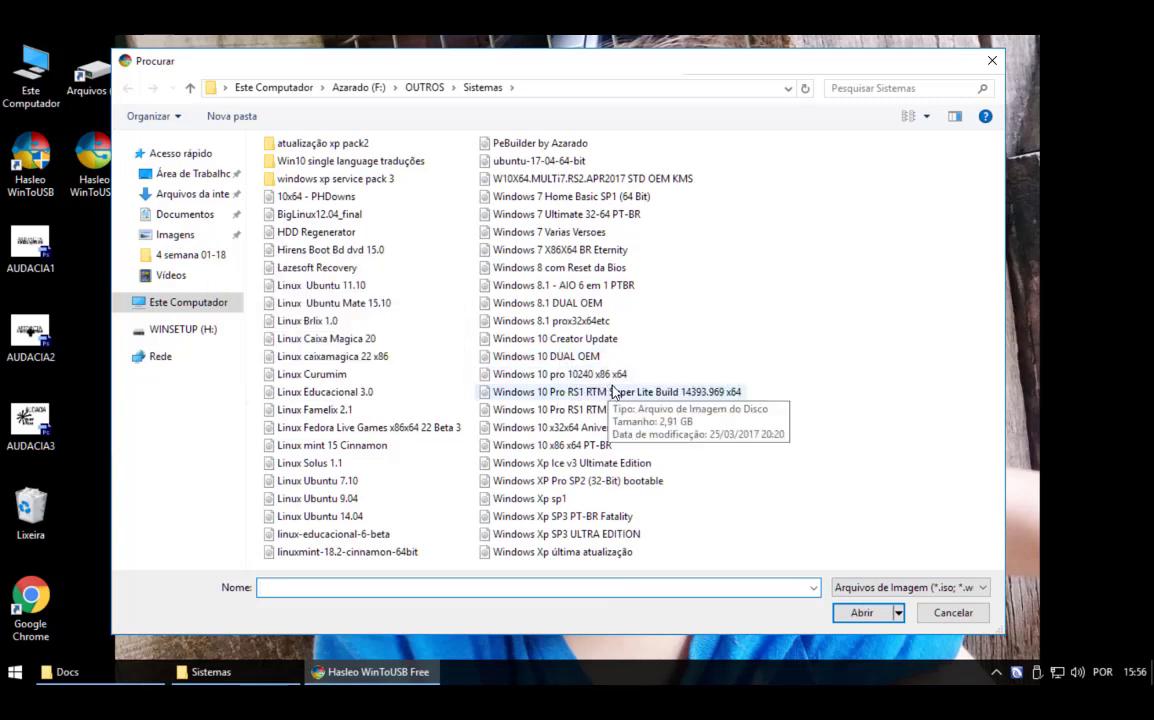
double_click(650, 392)
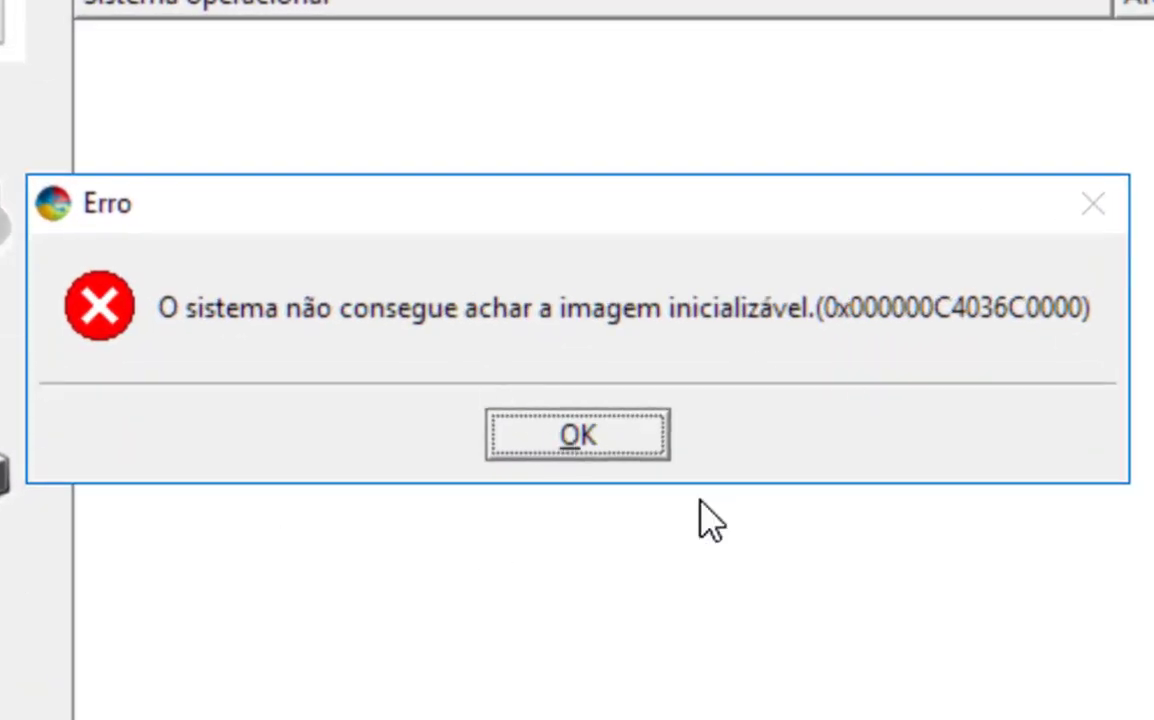
click(562, 443)
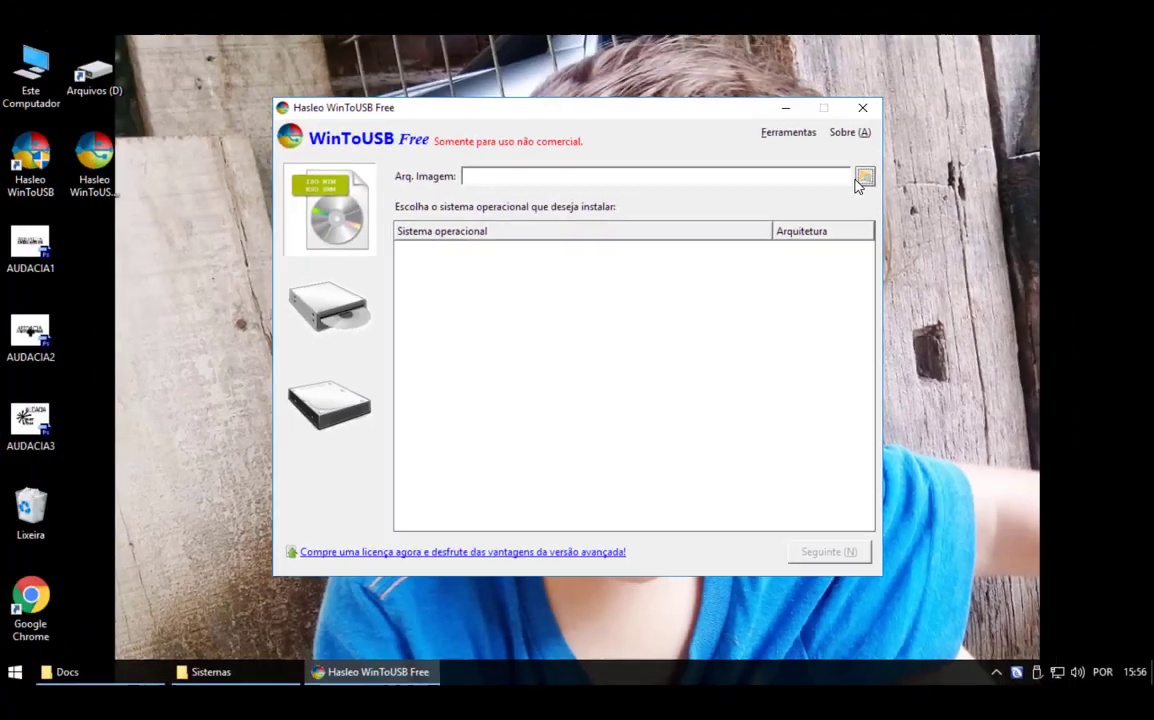
Step: Load the image Windows 10 x86 x64 PT-BR.iso and continue with the x64 edition of Windows 10 Pro
click(864, 176)
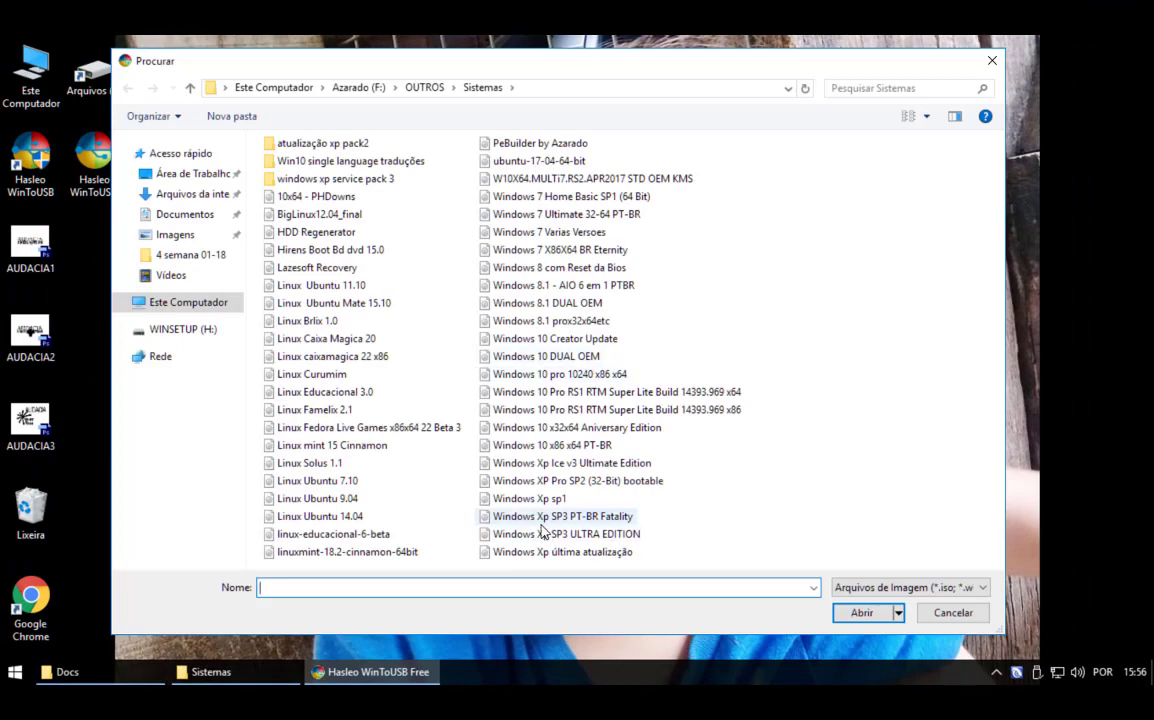
double_click(550, 446)
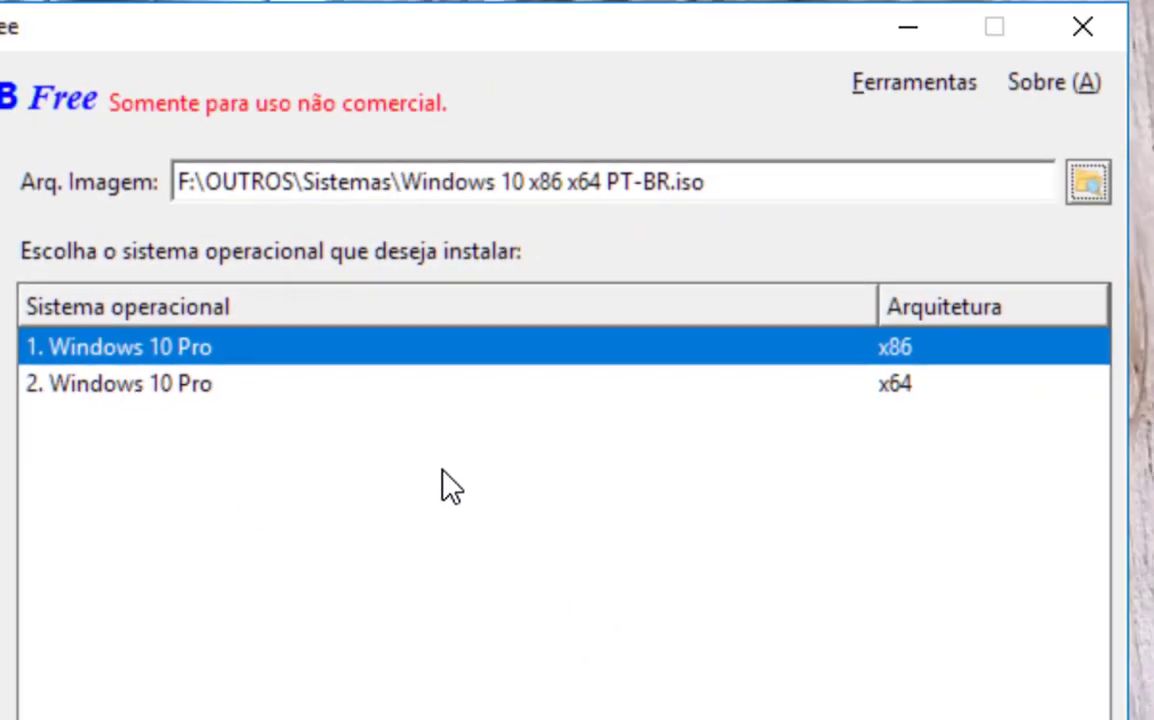
click(153, 390)
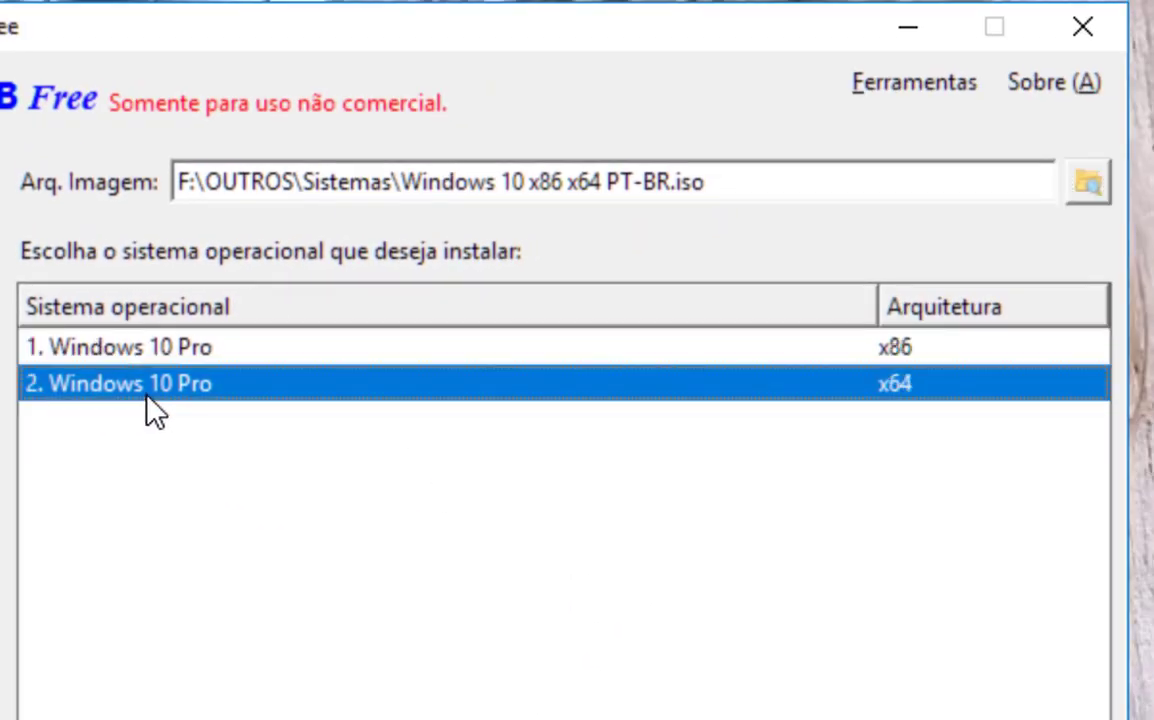
click(917, 357)
click(905, 394)
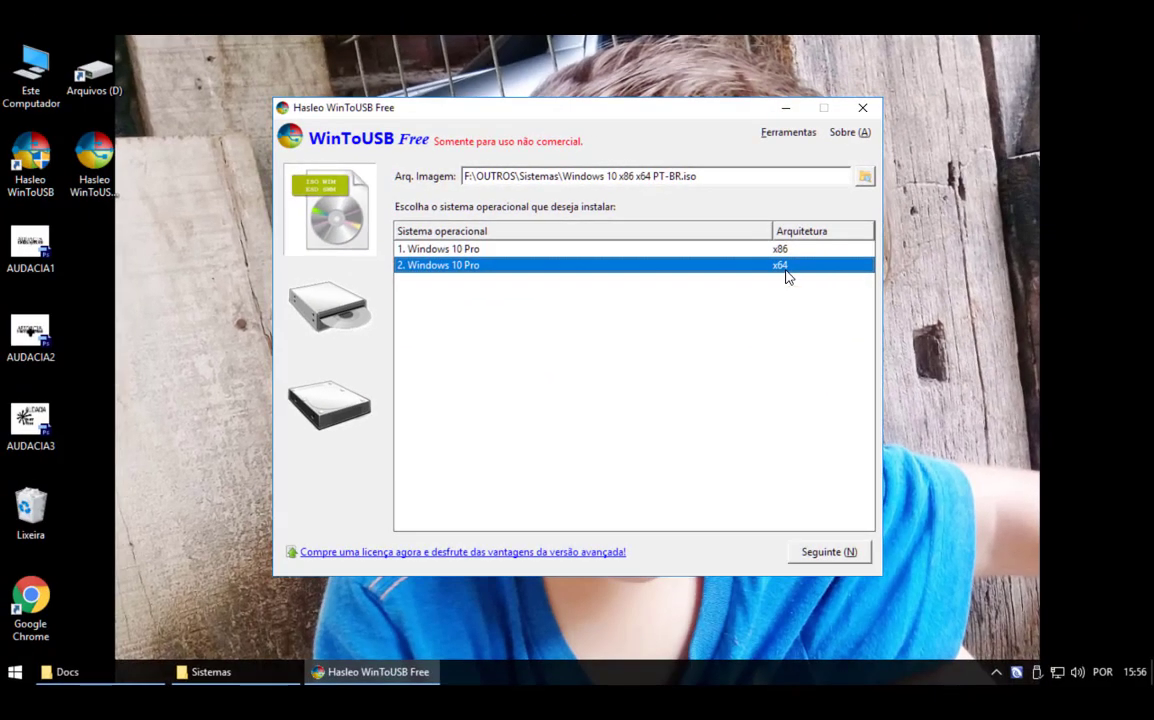
click(813, 554)
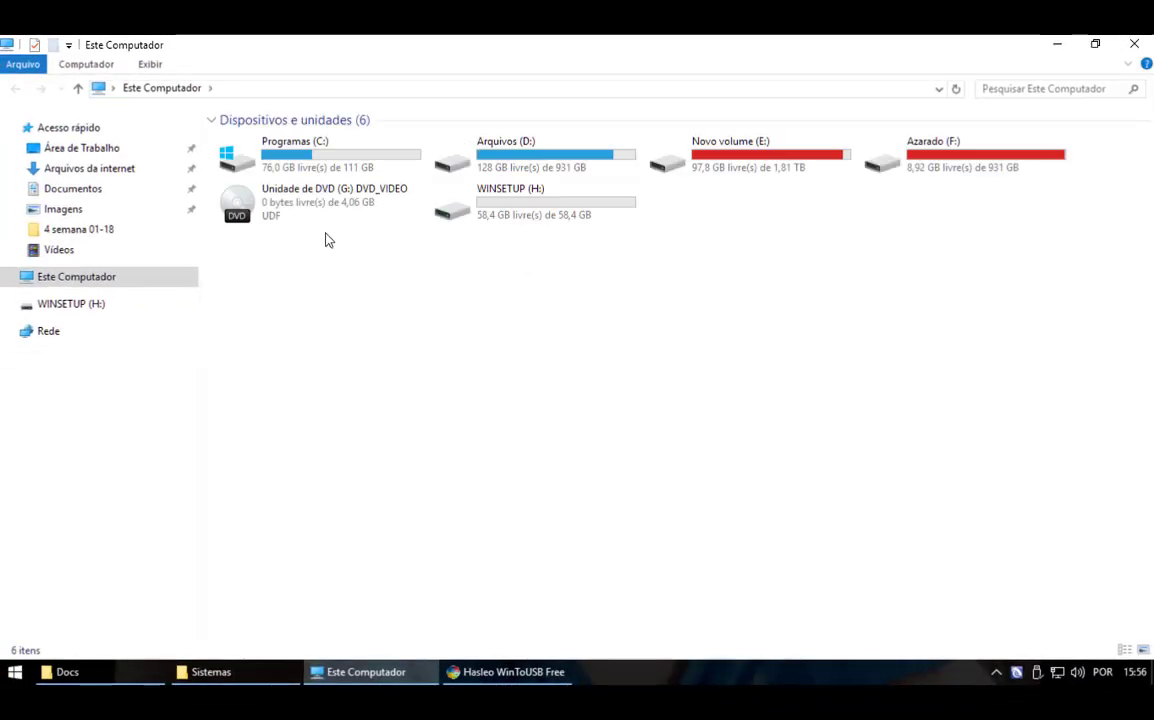
Step: Choose Disco4: SanDiskCruzer Blade as the destination disk and accept formatting it as GPT for UEFI
click(525, 222)
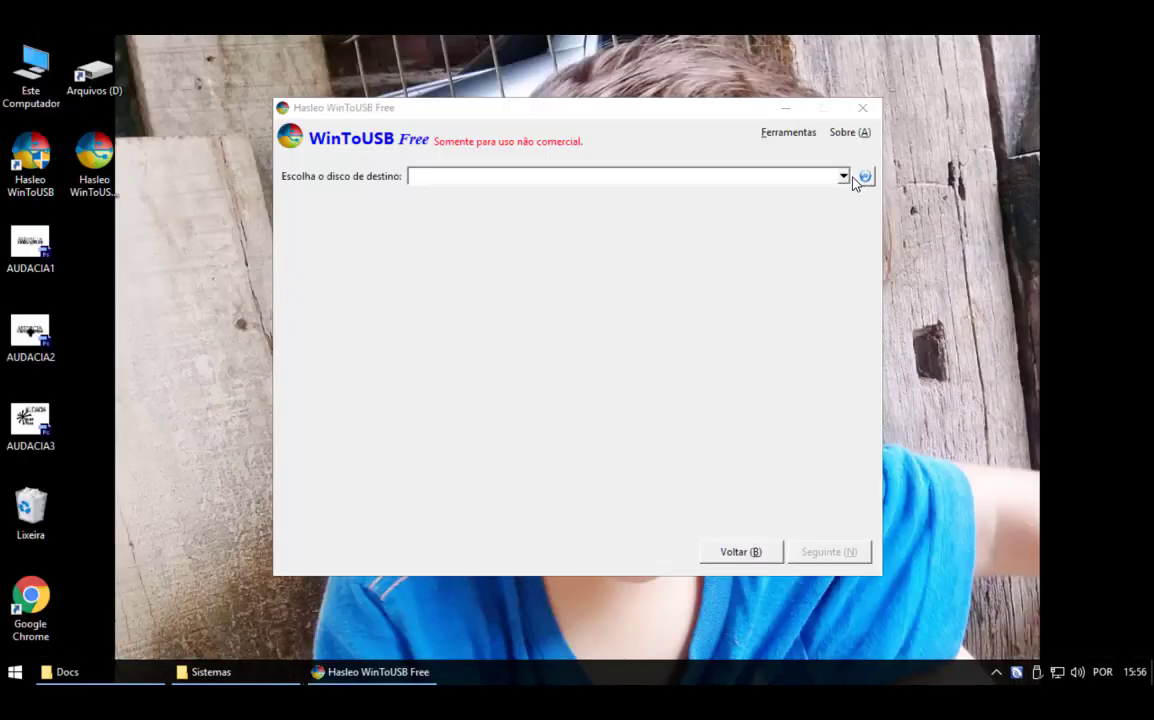
click(844, 177)
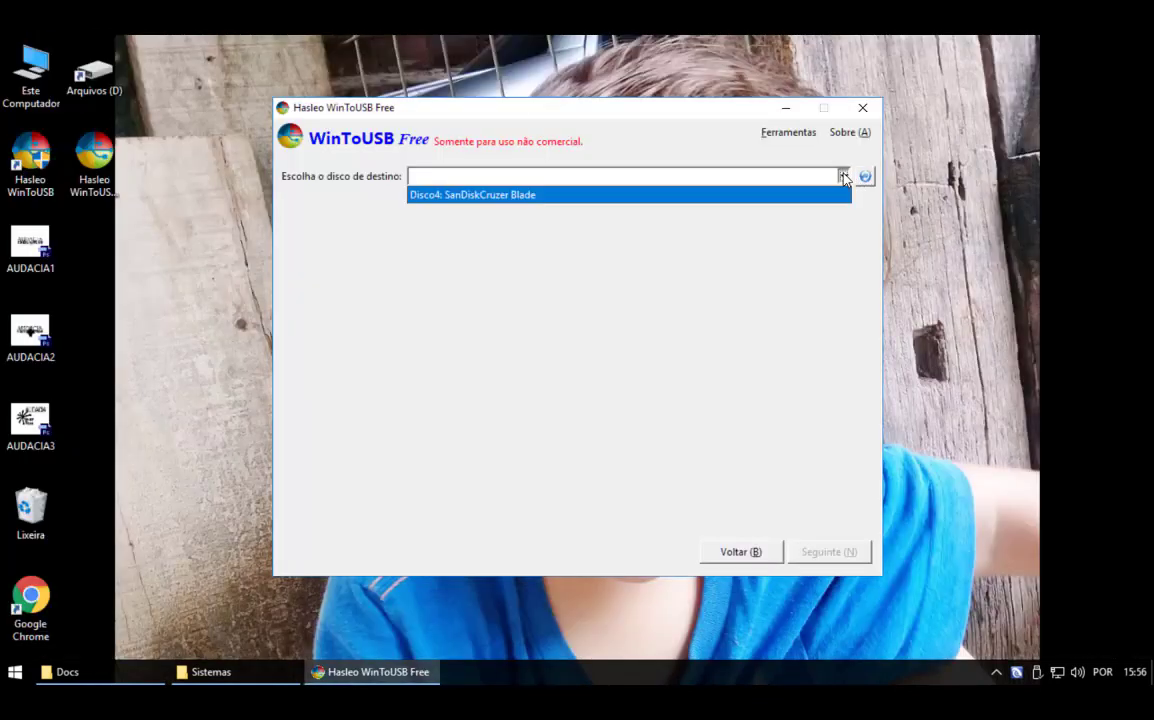
click(493, 195)
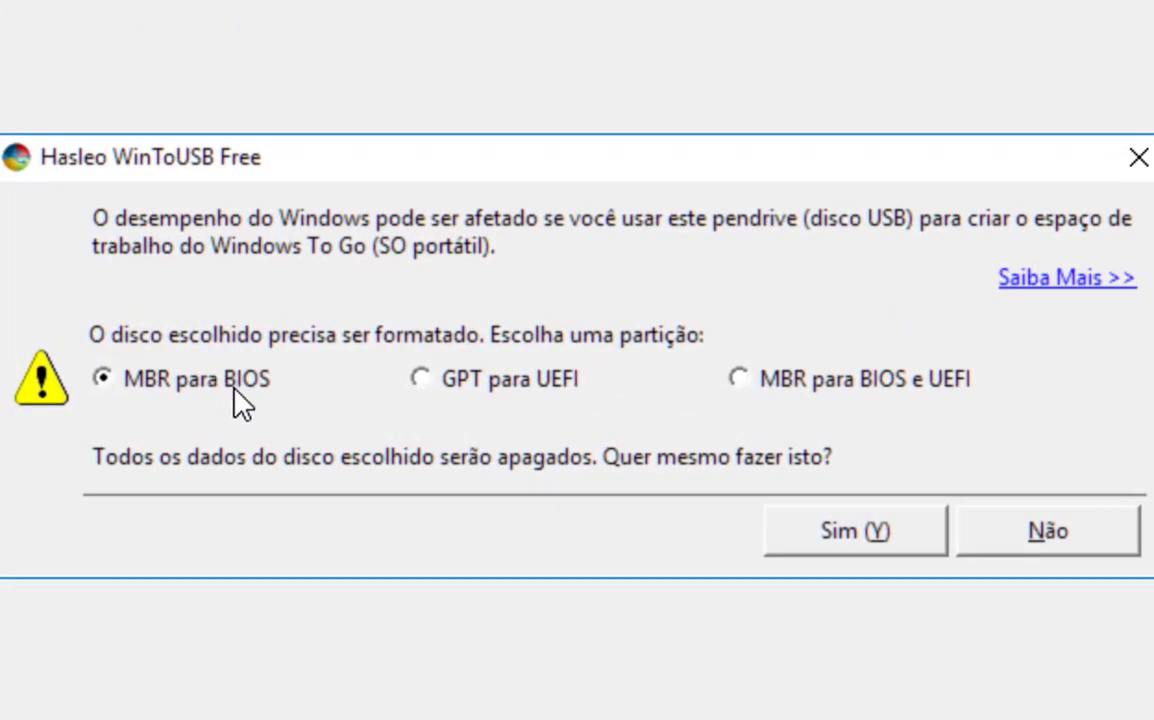
click(462, 395)
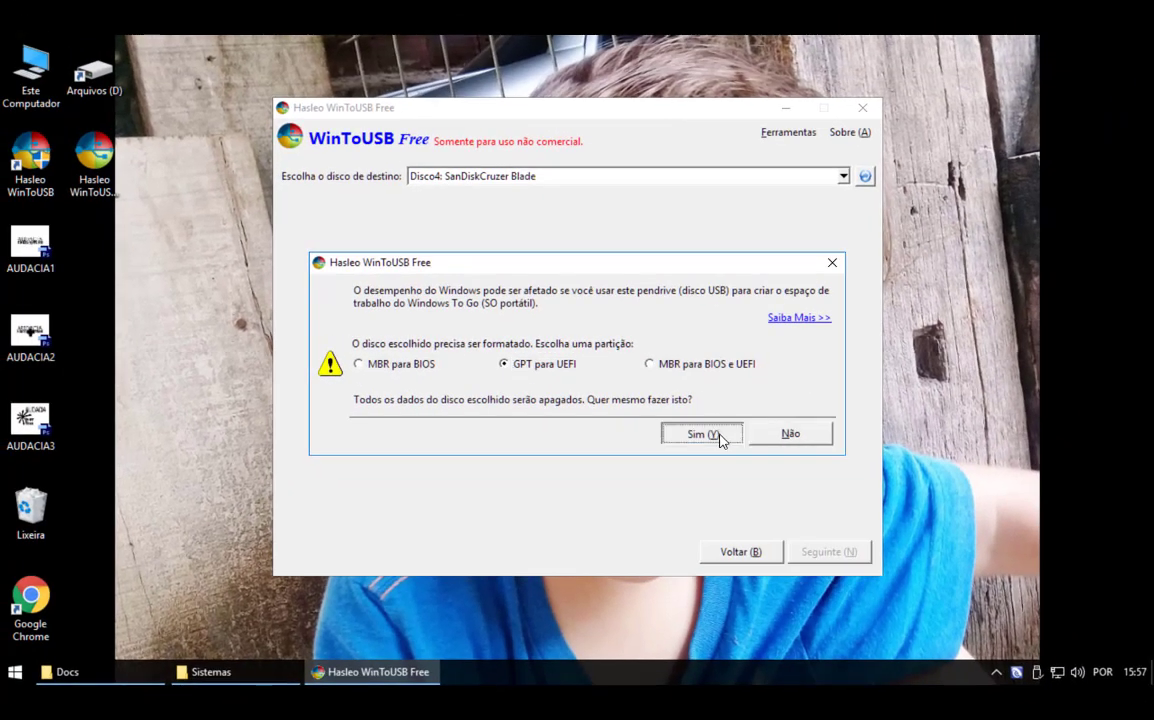
click(852, 527)
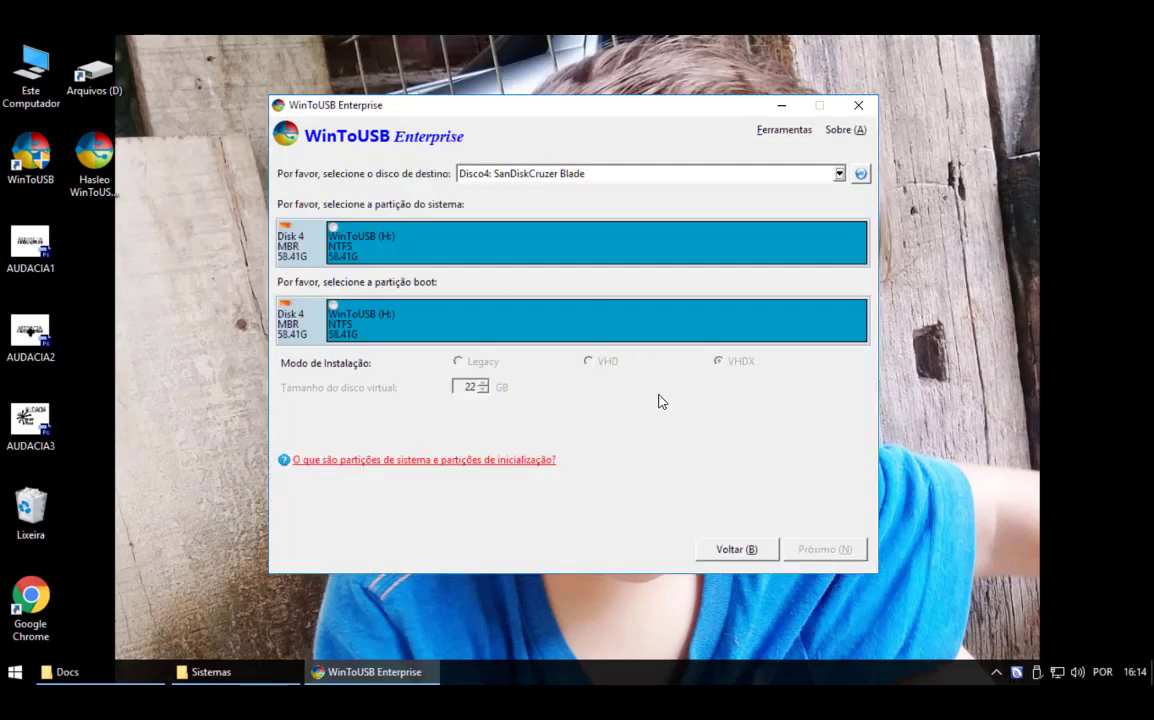
Step: Install Windows with WinToUSB (H:) as system and boot partition in VHDX mode with a 58 GB virtual disk, and close the program
click(335, 235)
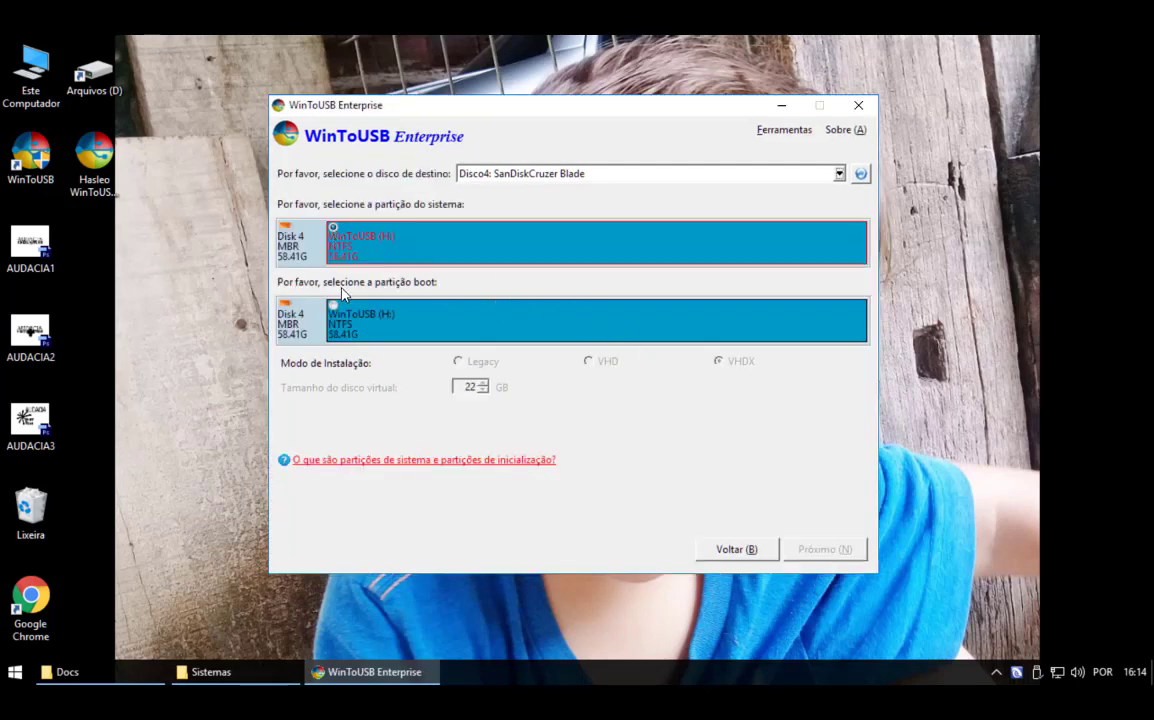
click(338, 310)
click(741, 362)
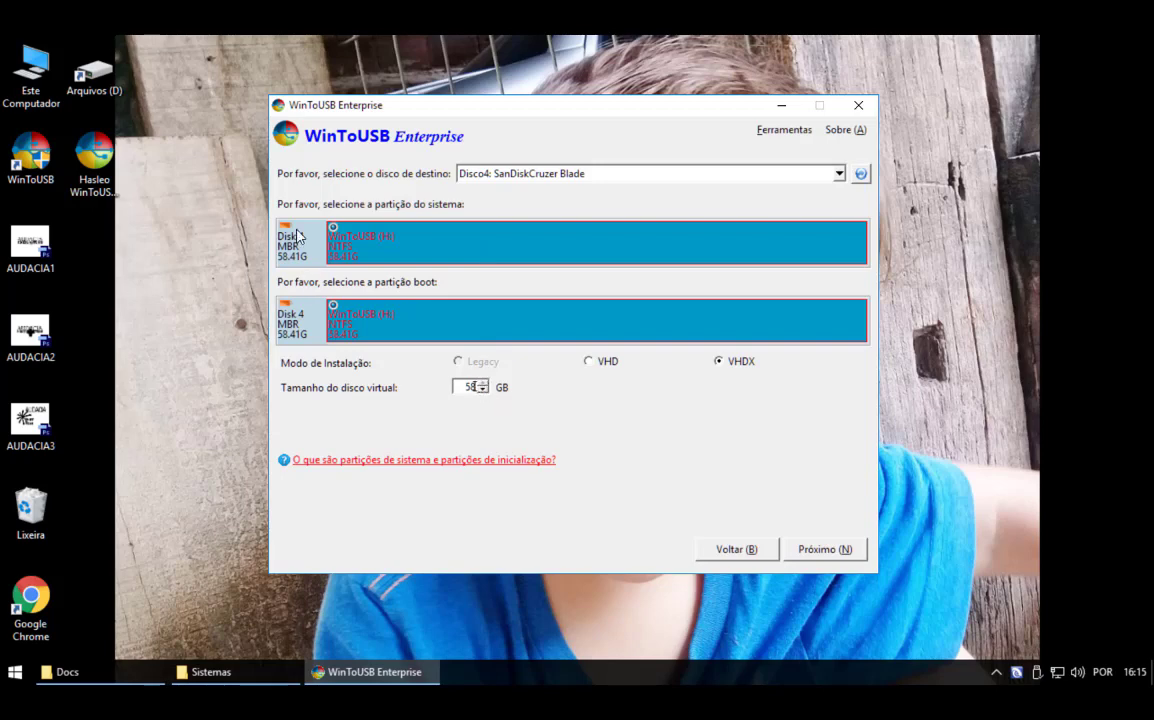
click(826, 550)
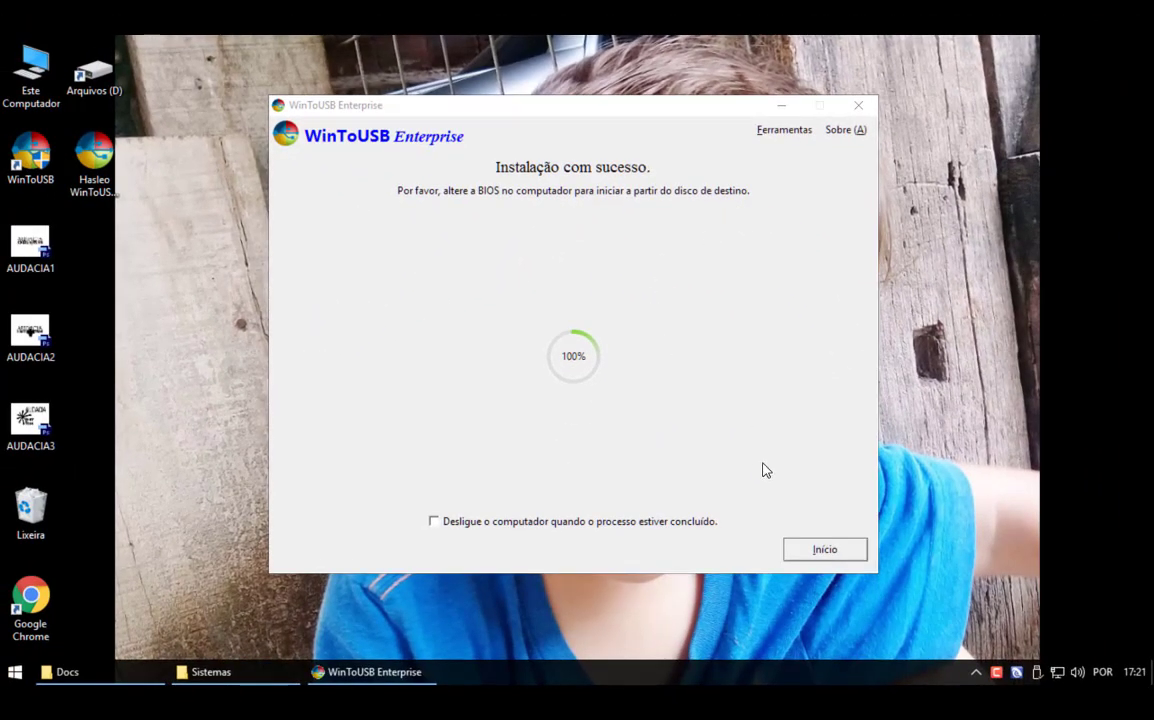
click(826, 550)
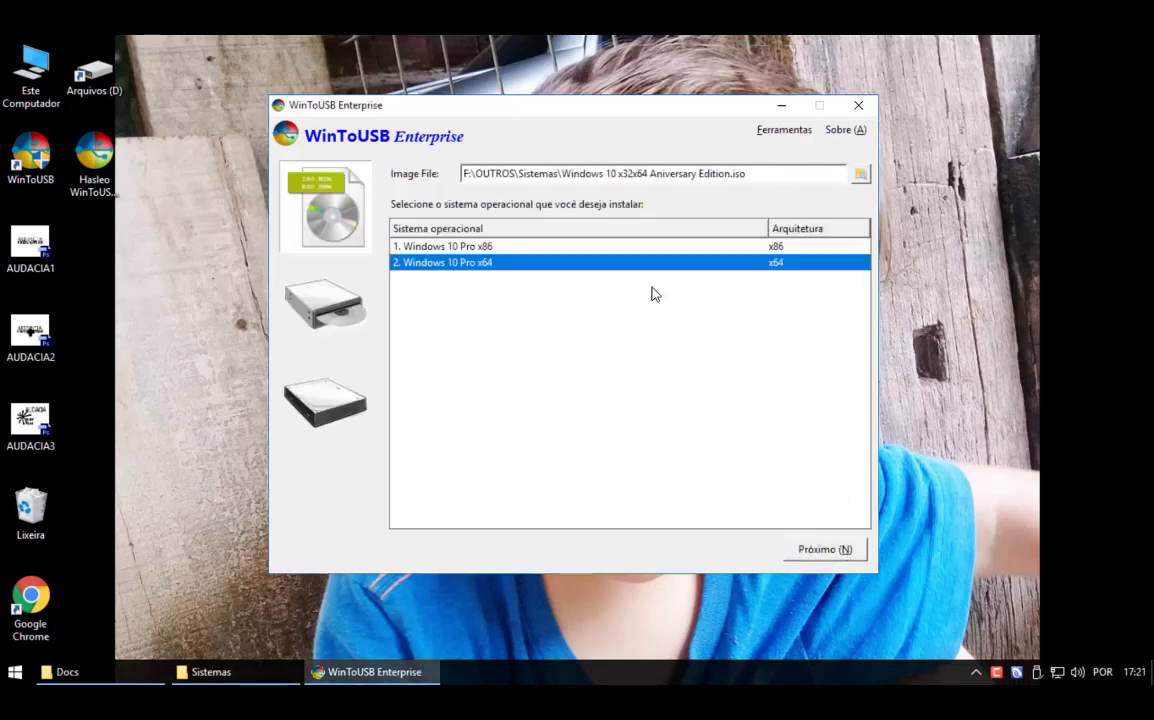
click(858, 105)
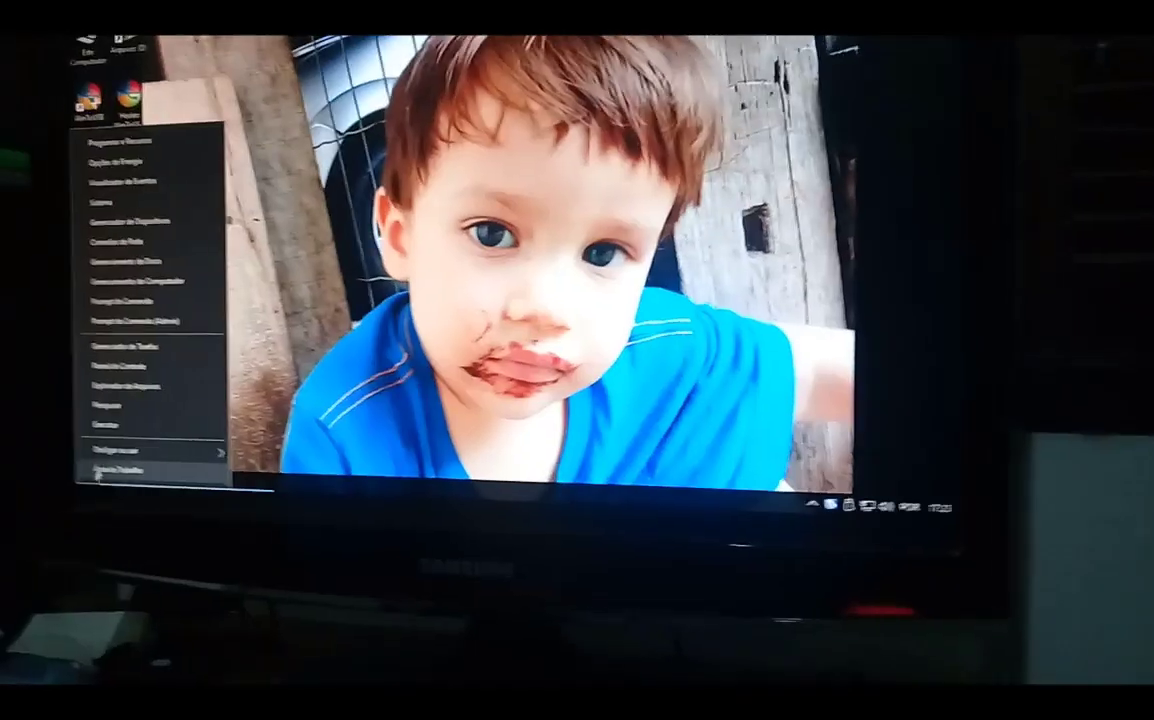
Step: Restart the computer and boot it from the USB:SanDisk device
mouse_move(160, 443)
click(245, 443)
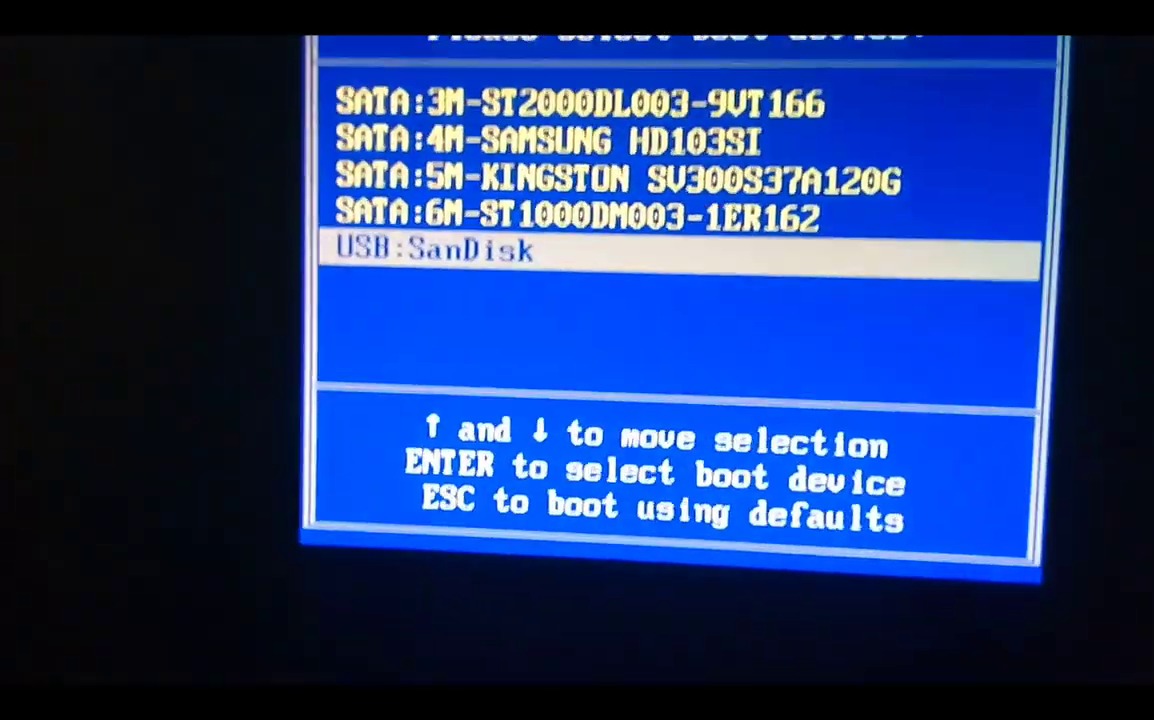
key(Return)
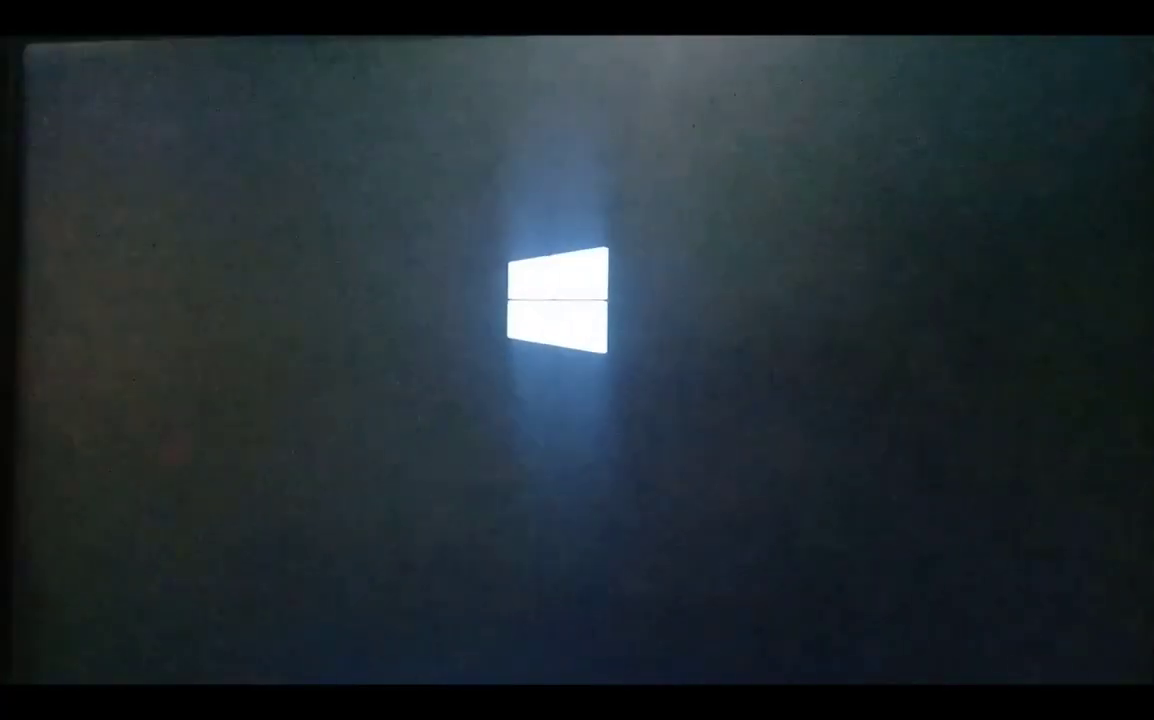